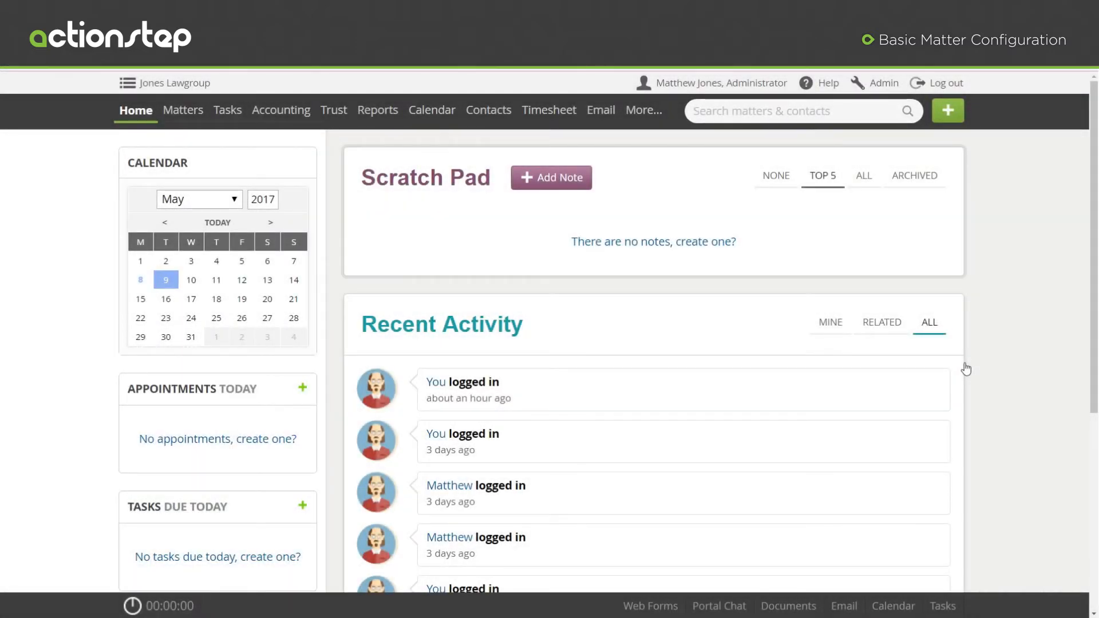
Step: Open the workflow configuration of the Administration matter type from the list of matter types
click(882, 83)
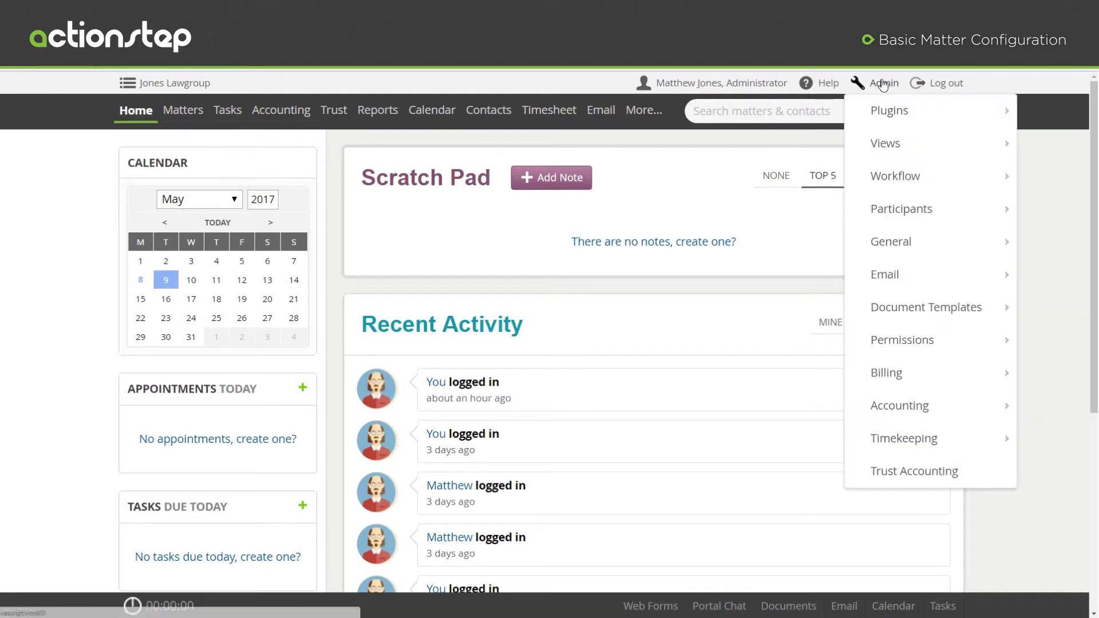
mouse_move(889, 178)
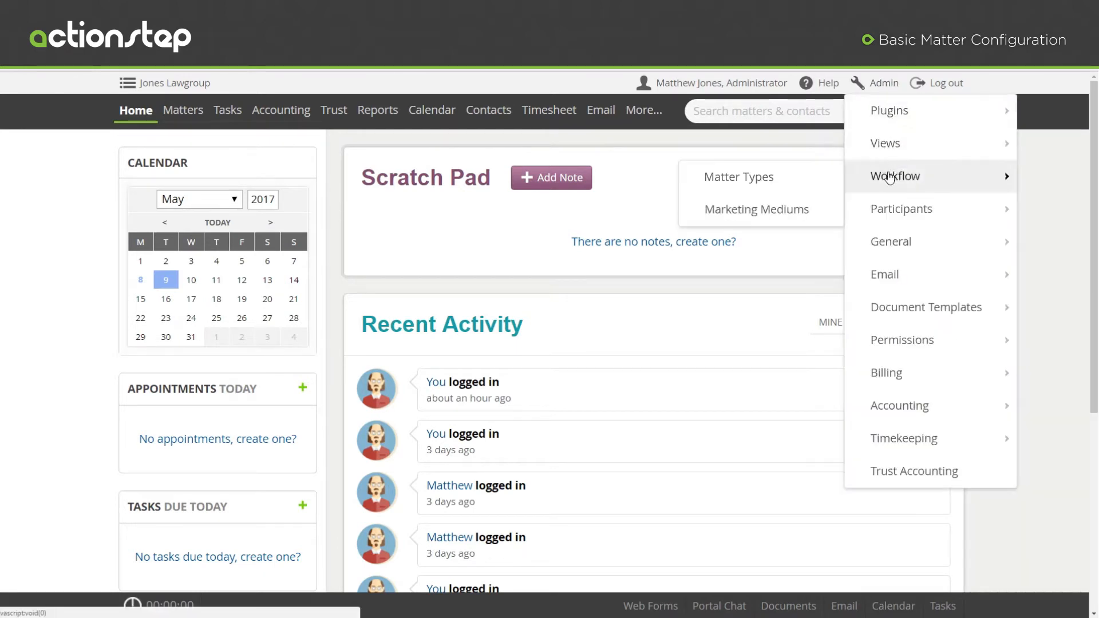
click(822, 177)
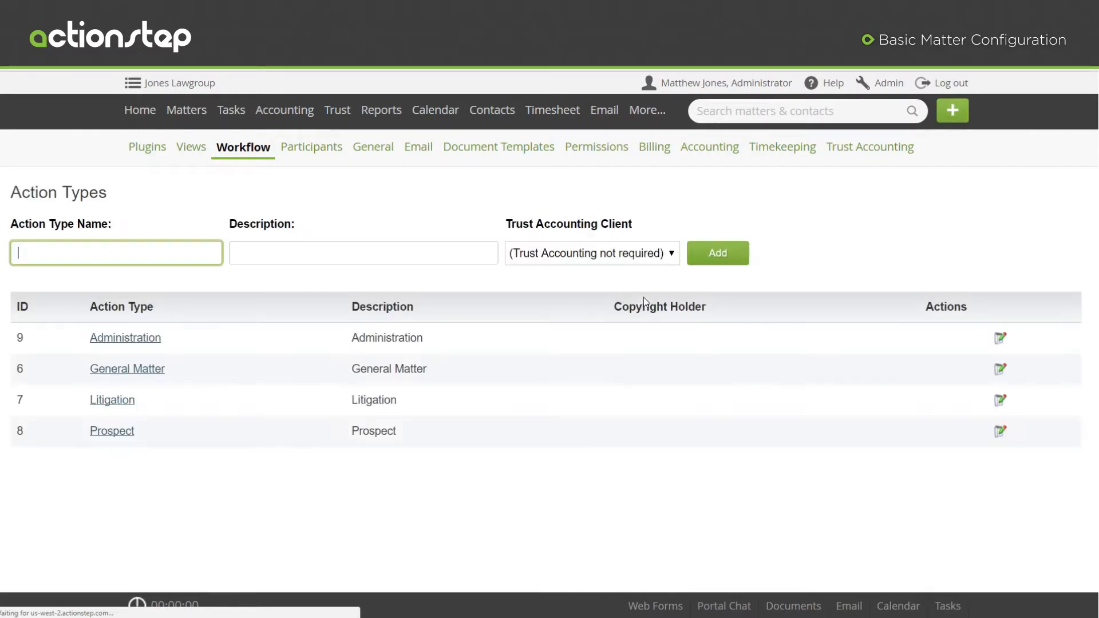
click(152, 344)
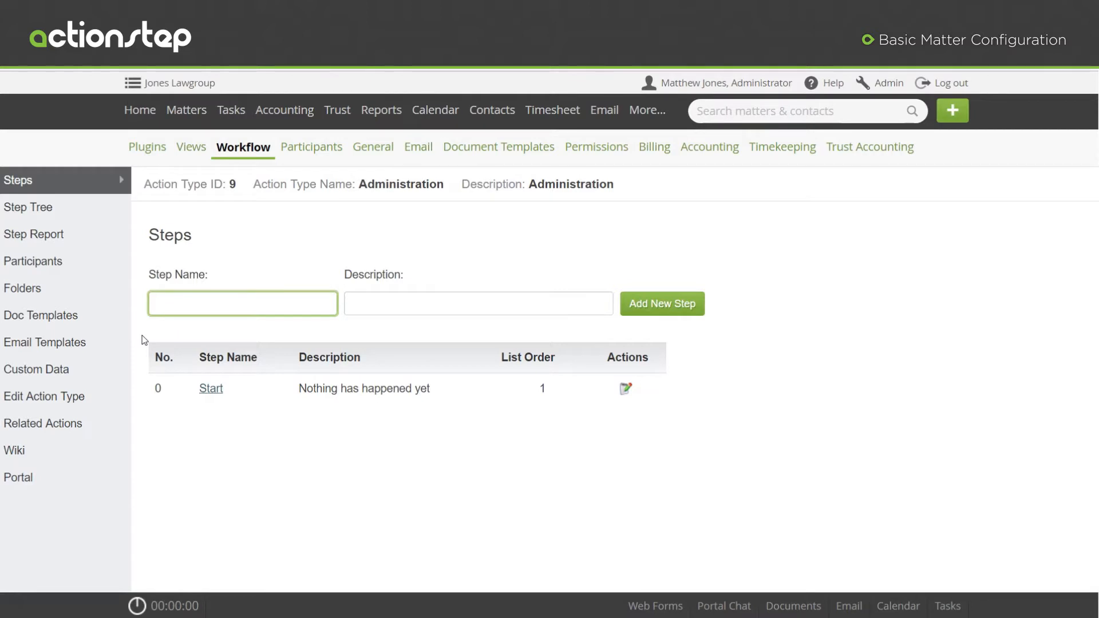
Step: Add Lawyer as a default participant type for the Administration matter type, limited to system users, with sort order 20
click(107, 271)
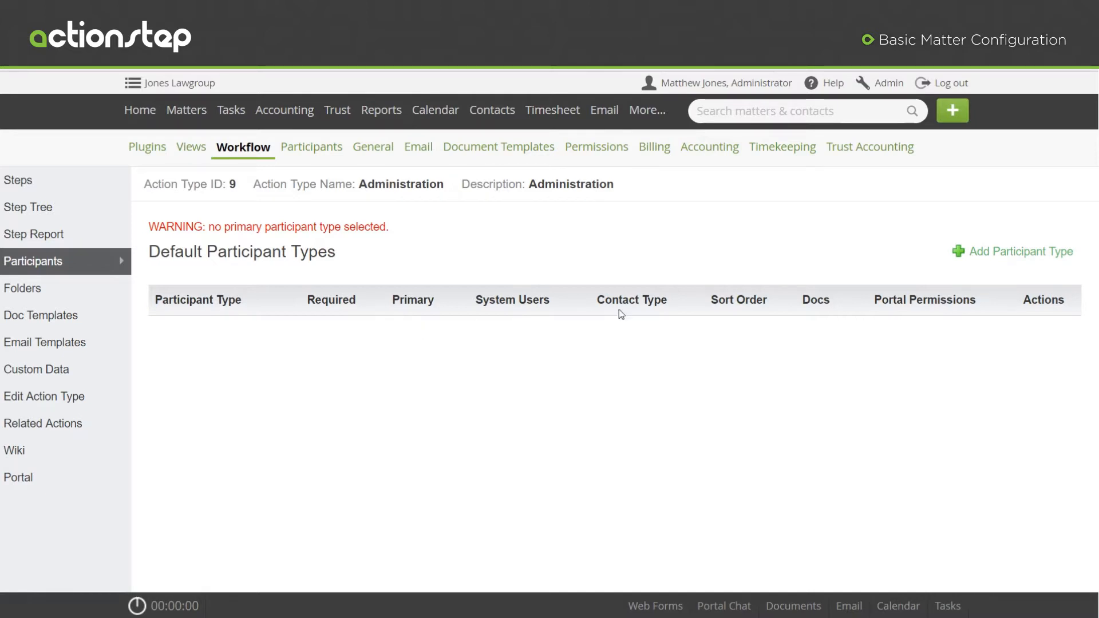
click(984, 262)
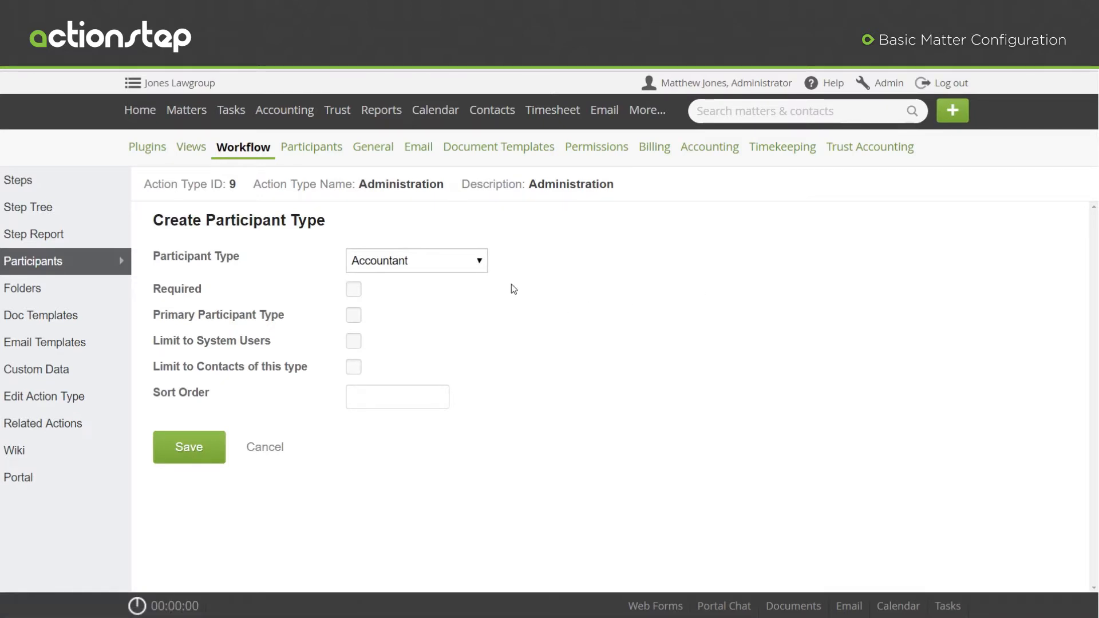
click(482, 269)
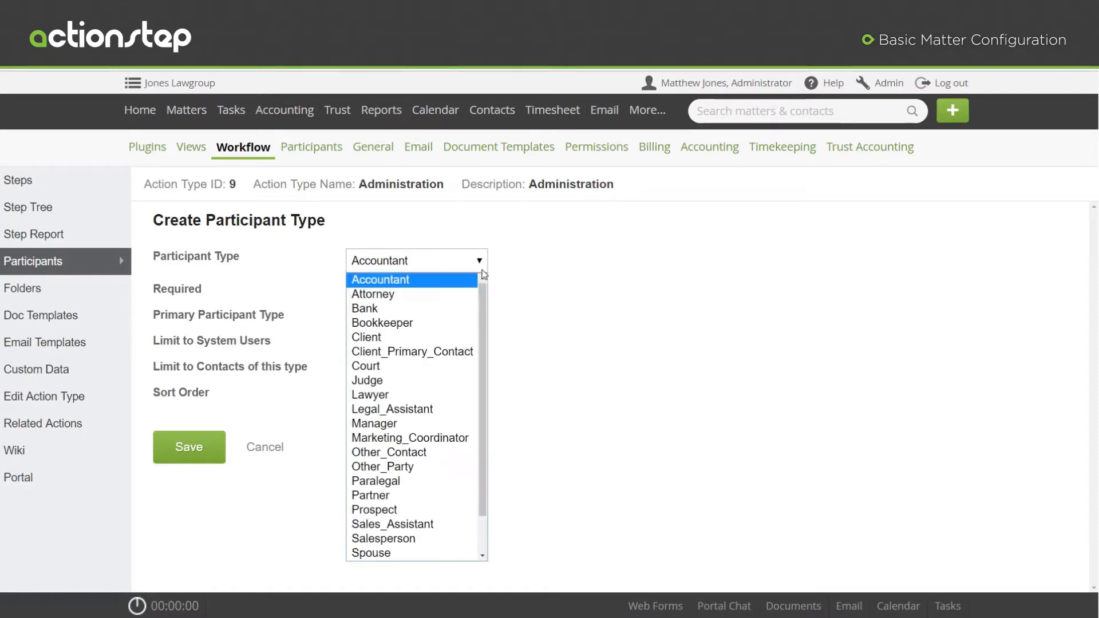
click(420, 392)
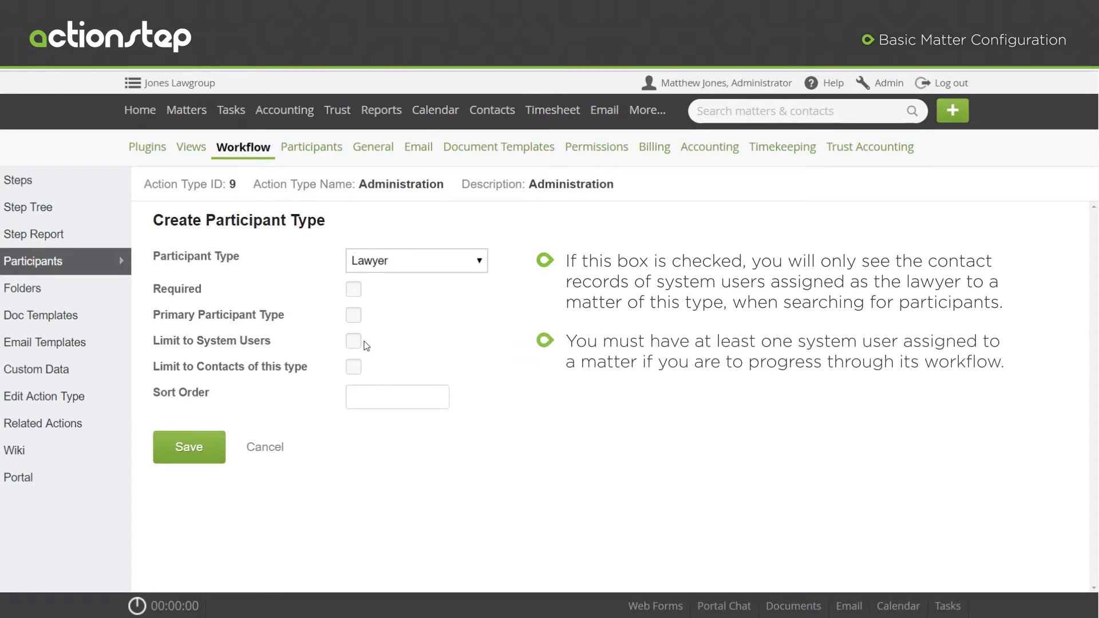
click(356, 342)
click(356, 343)
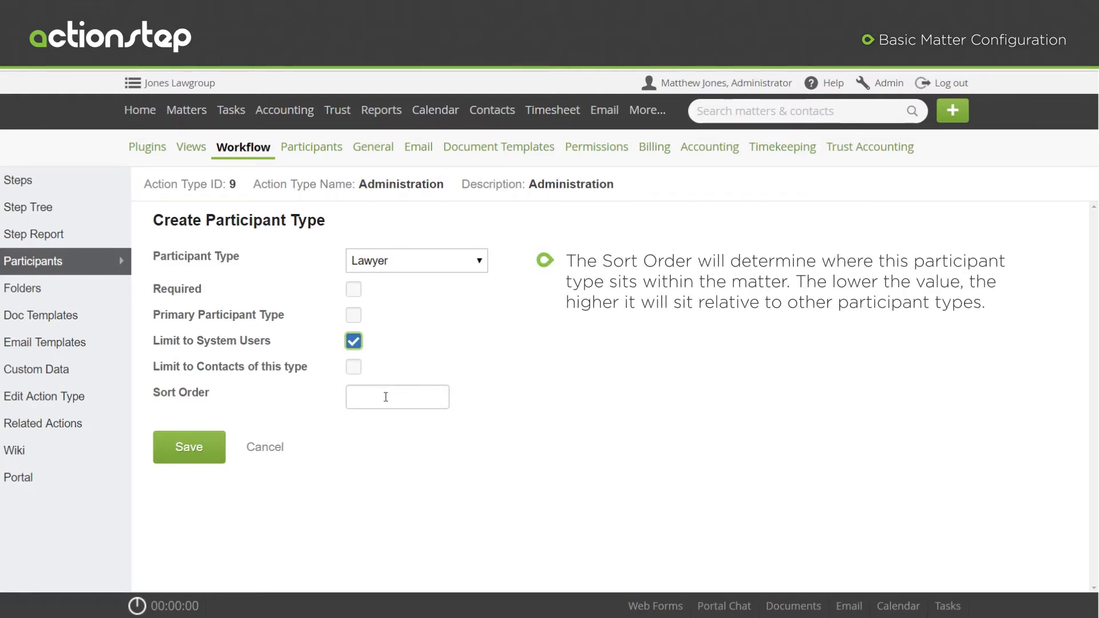
click(386, 397)
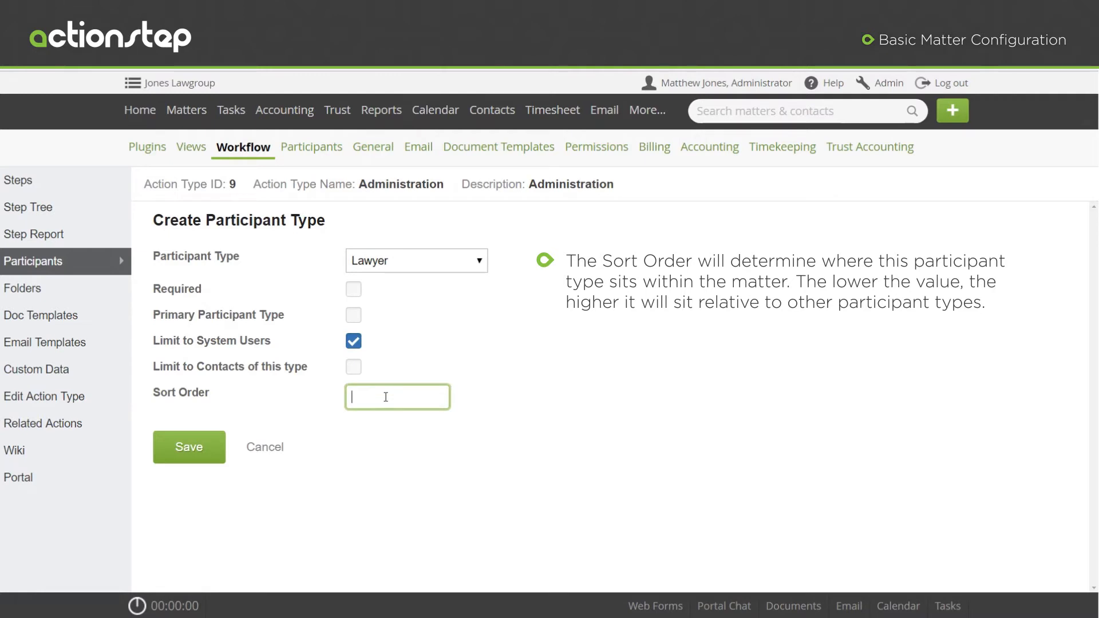
text(20)
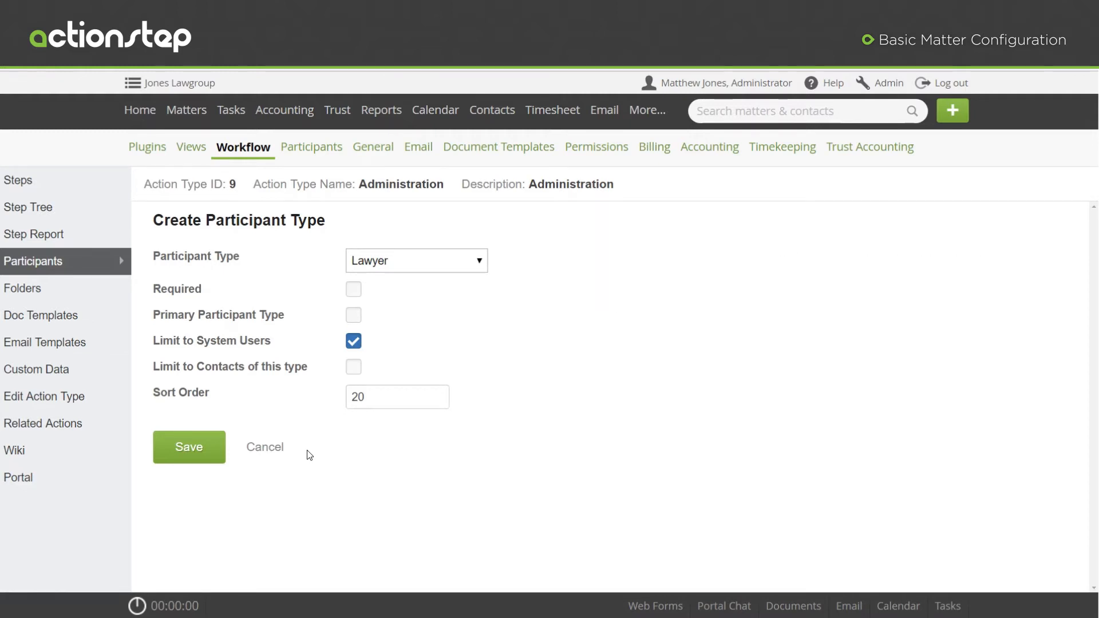
click(221, 450)
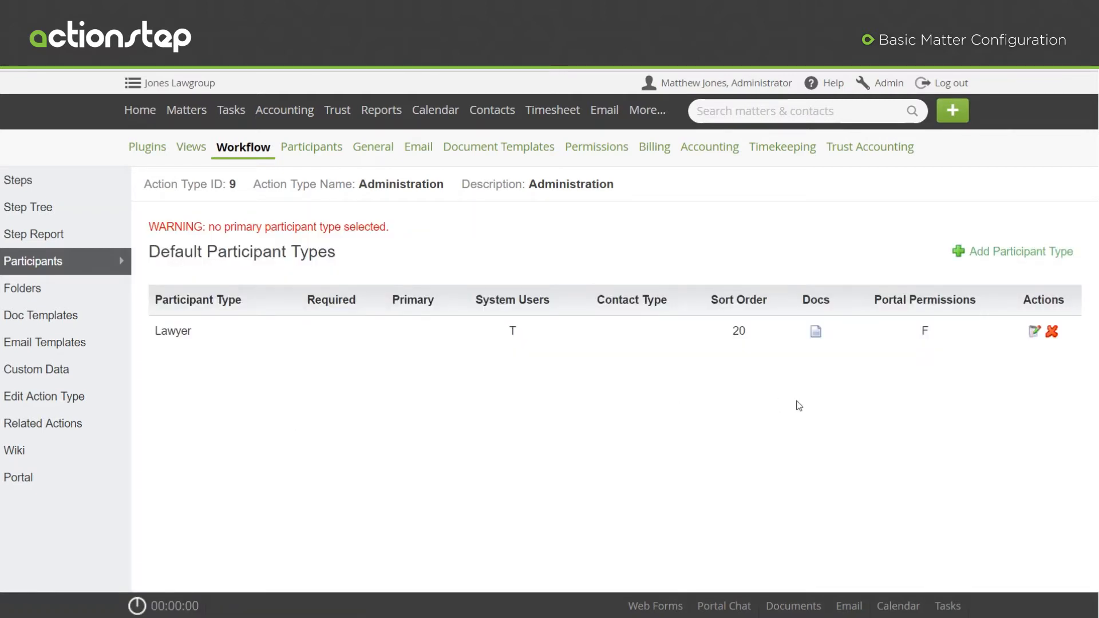
Step: Add Client as a default participant type and mark it as the primary participant type
click(1008, 256)
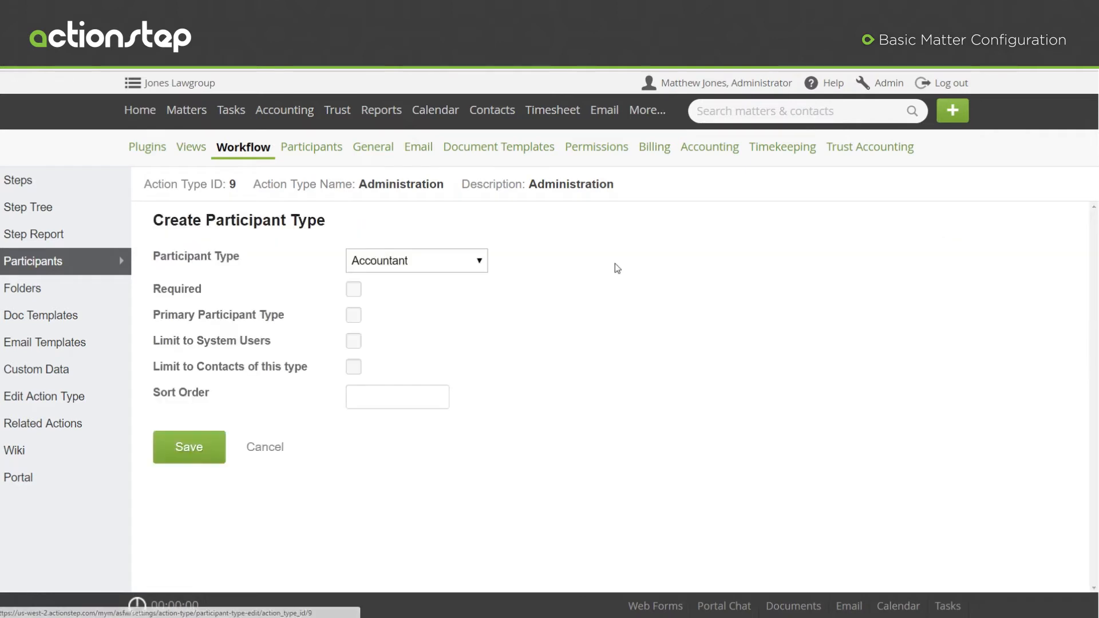
click(480, 261)
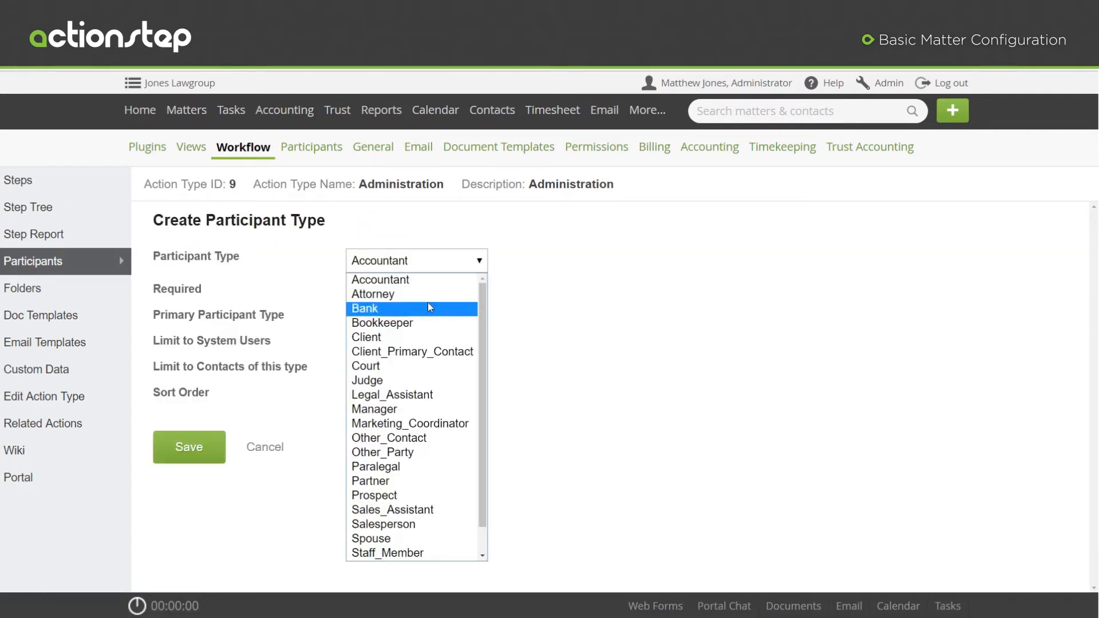
click(400, 338)
click(353, 315)
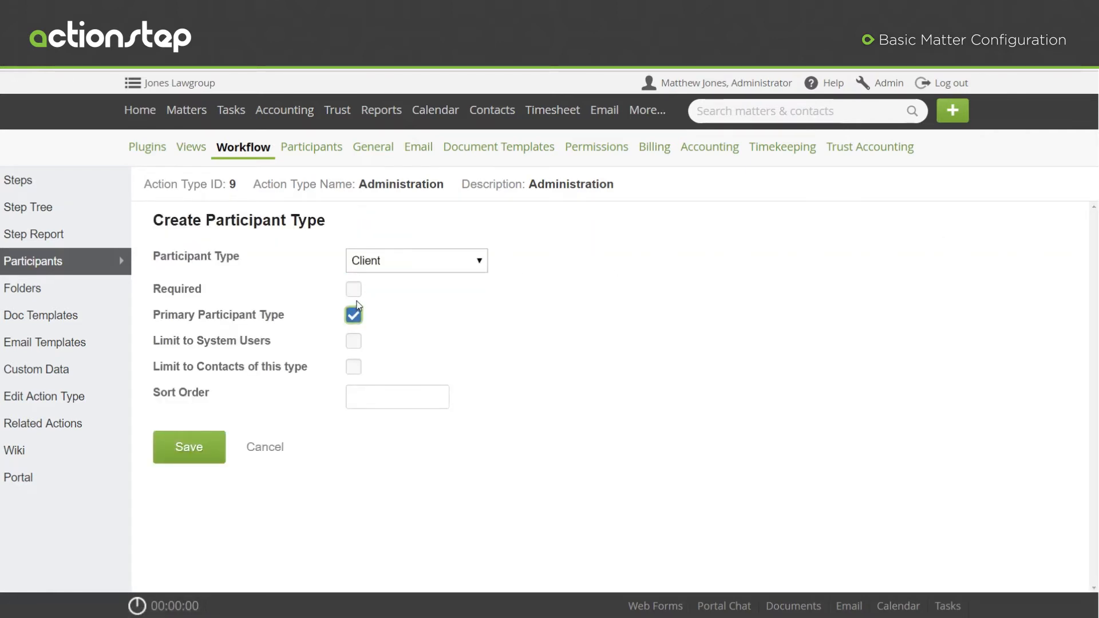
click(202, 449)
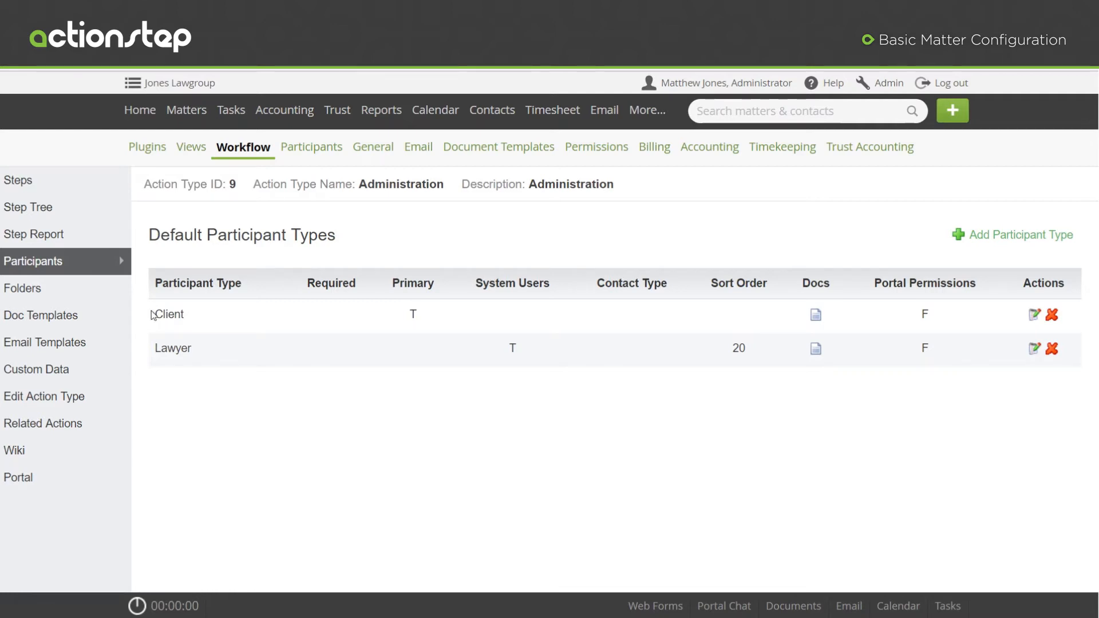
Step: Configure the Start step to show the Lawyer participant as required, with display order 10, and save
click(91, 187)
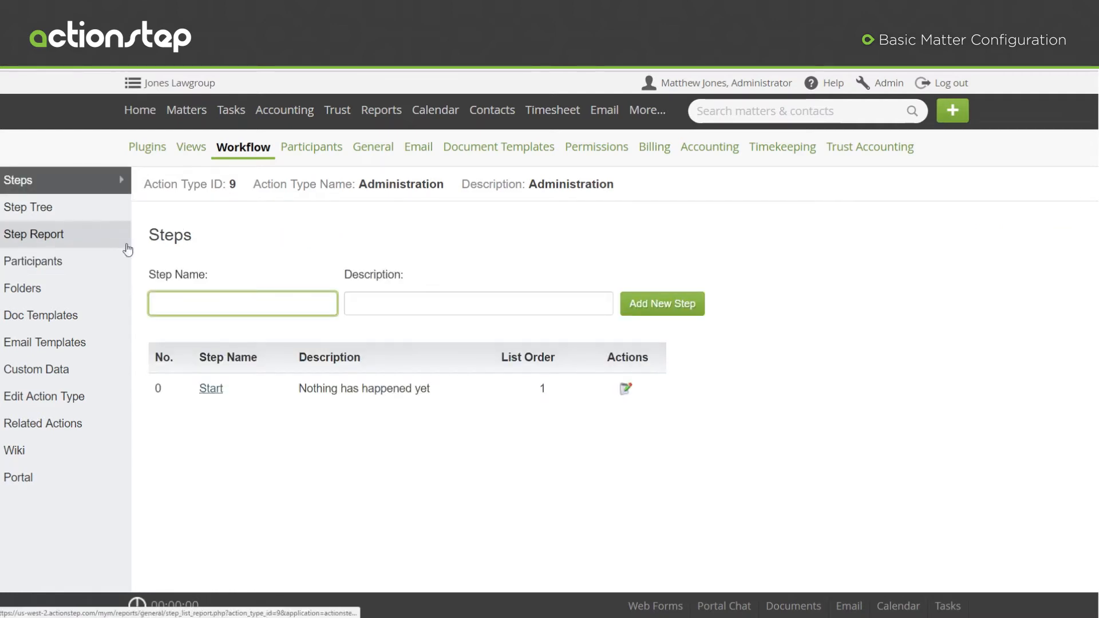
click(210, 389)
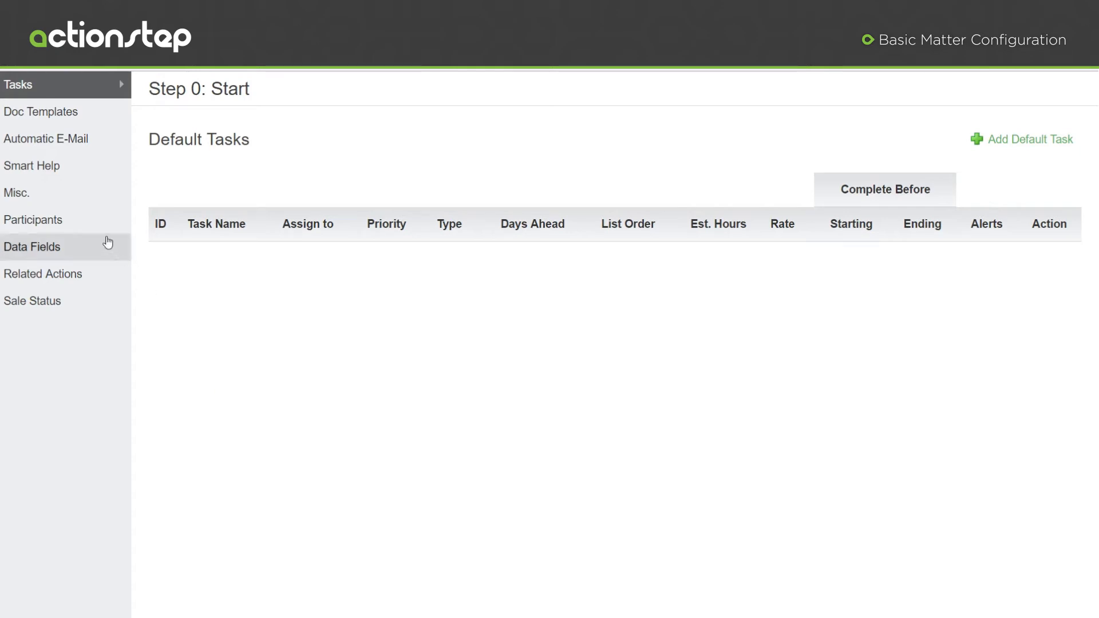
click(101, 221)
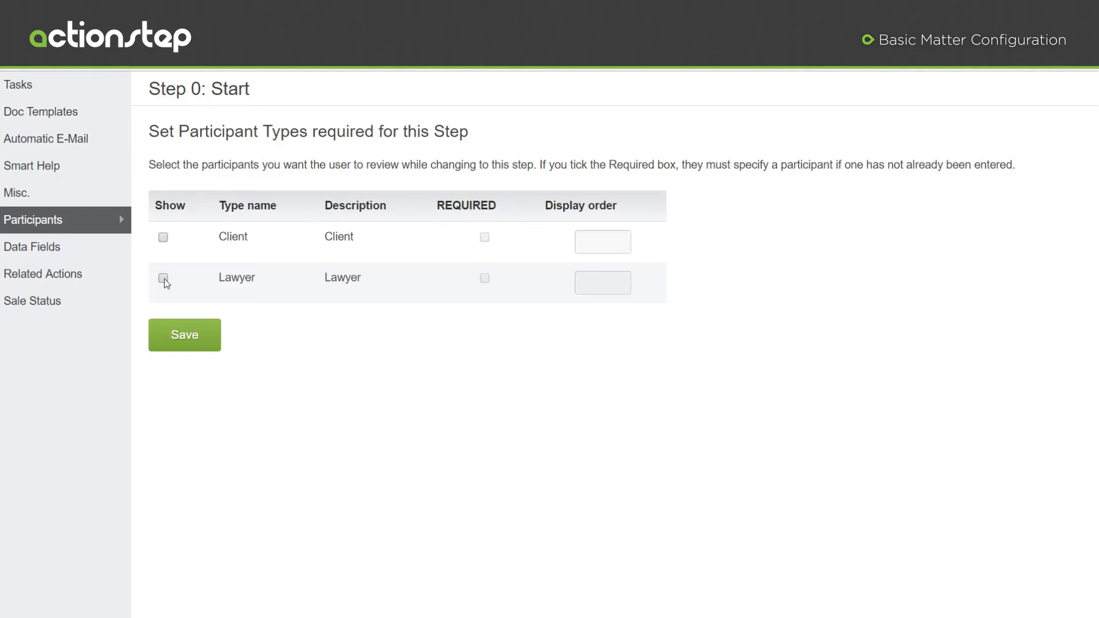
click(163, 278)
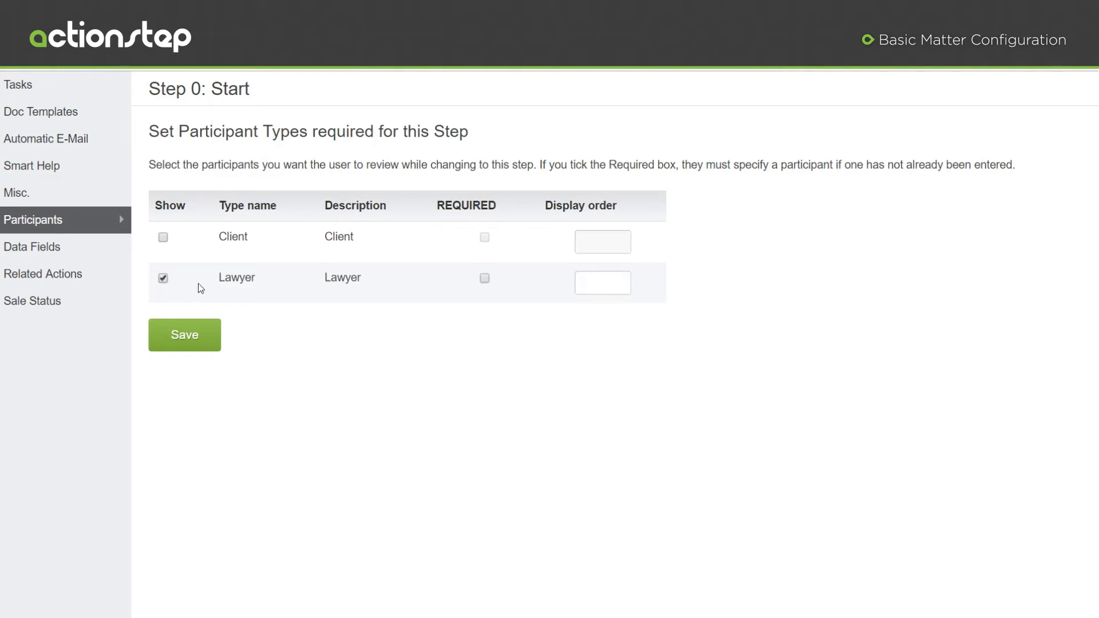
click(485, 279)
click(590, 284)
text(10)
key(Tab)
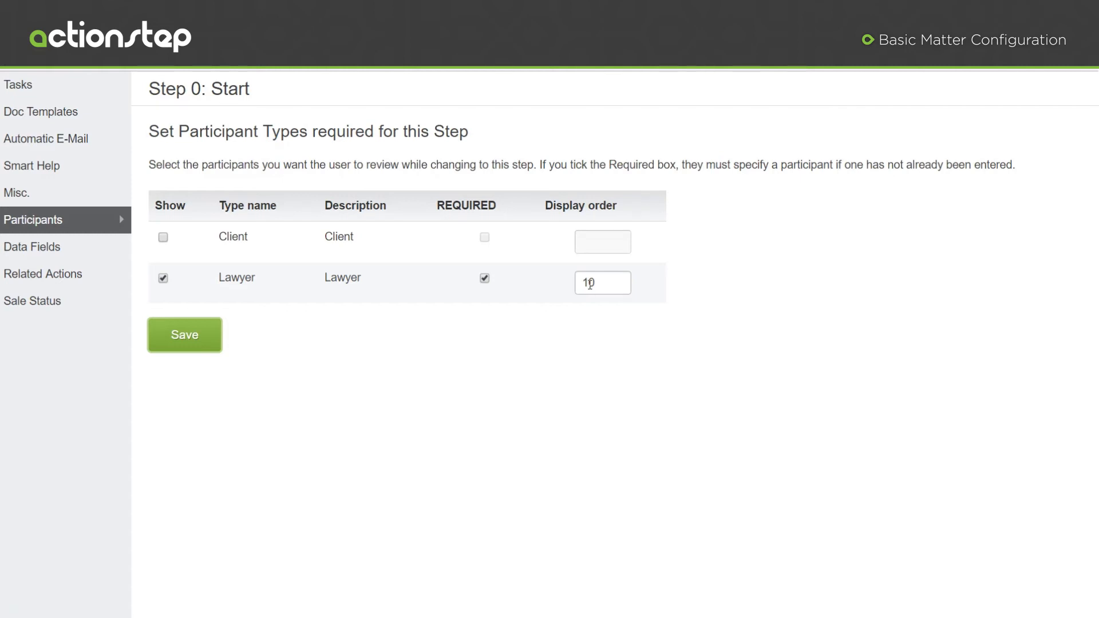
click(194, 342)
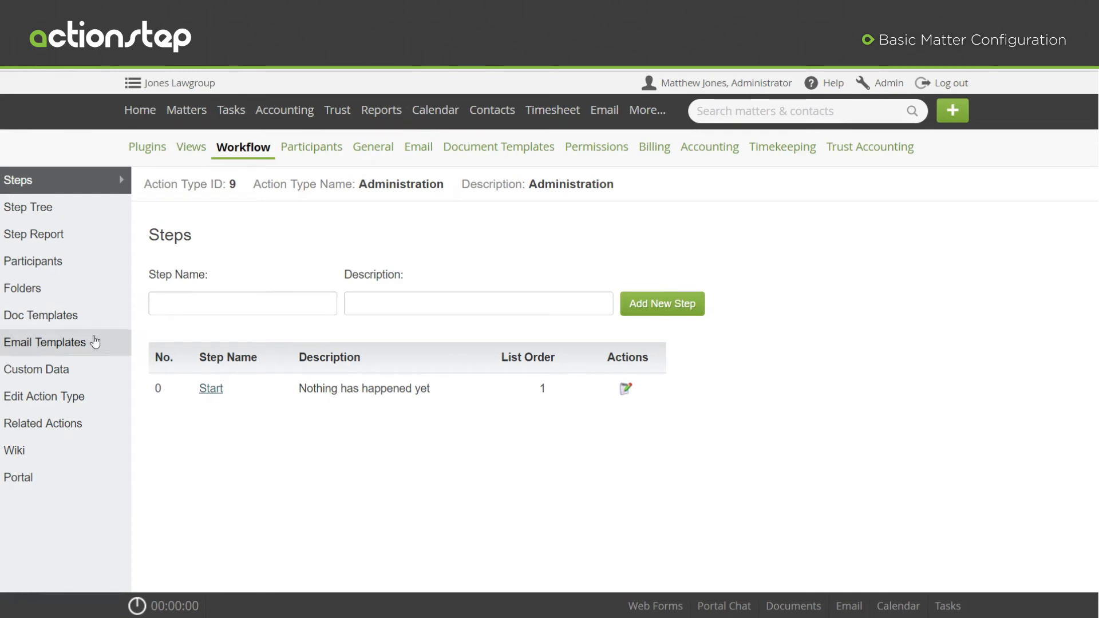
Step: Create a custom data collection named Consultation for the Administration matter type, keeping the other default settings
click(93, 369)
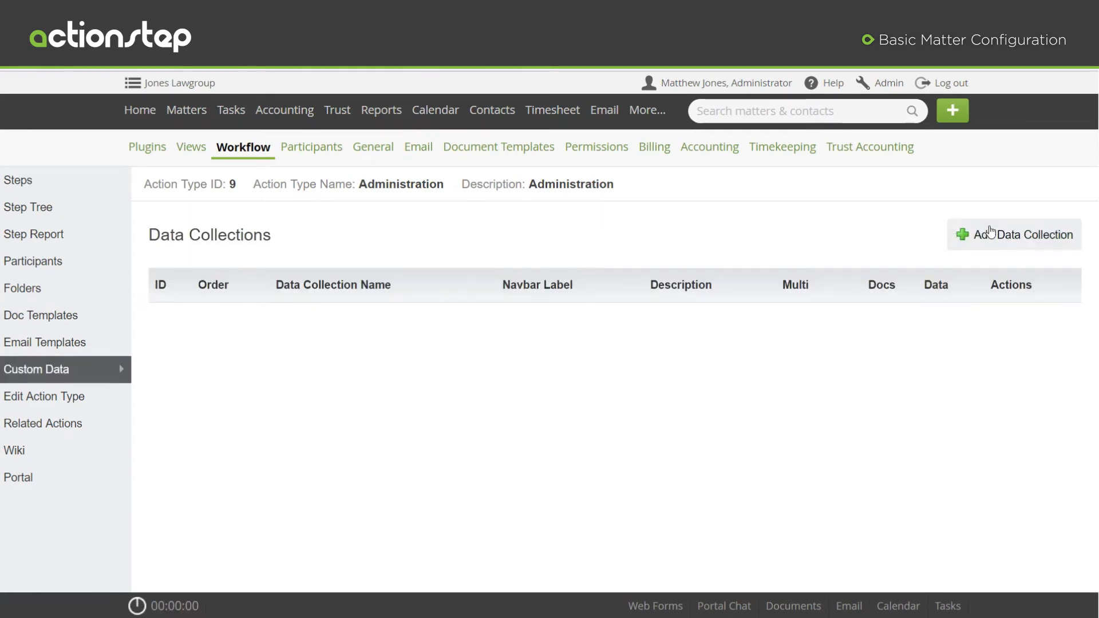
click(986, 234)
text(Consultation)
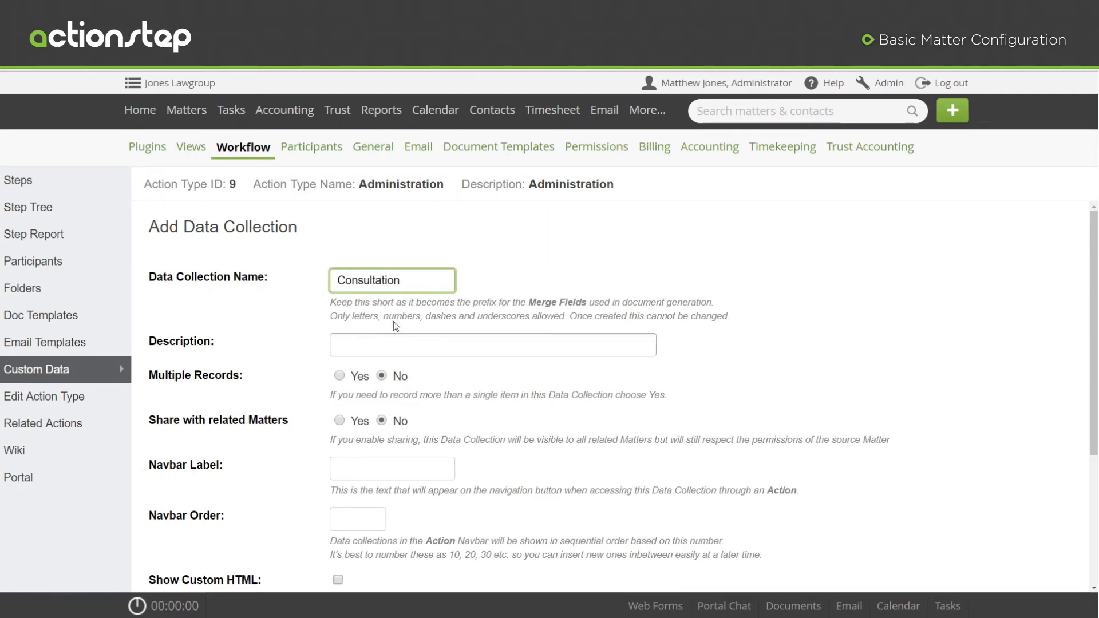
click(293, 342)
scroll(293, 342, down, 3)
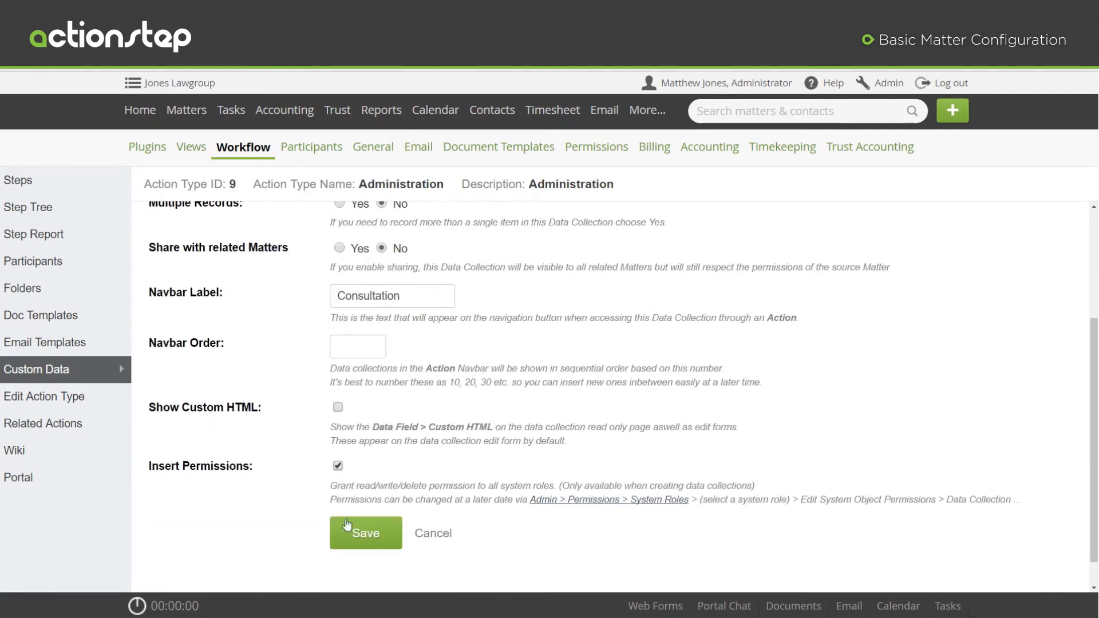
click(362, 540)
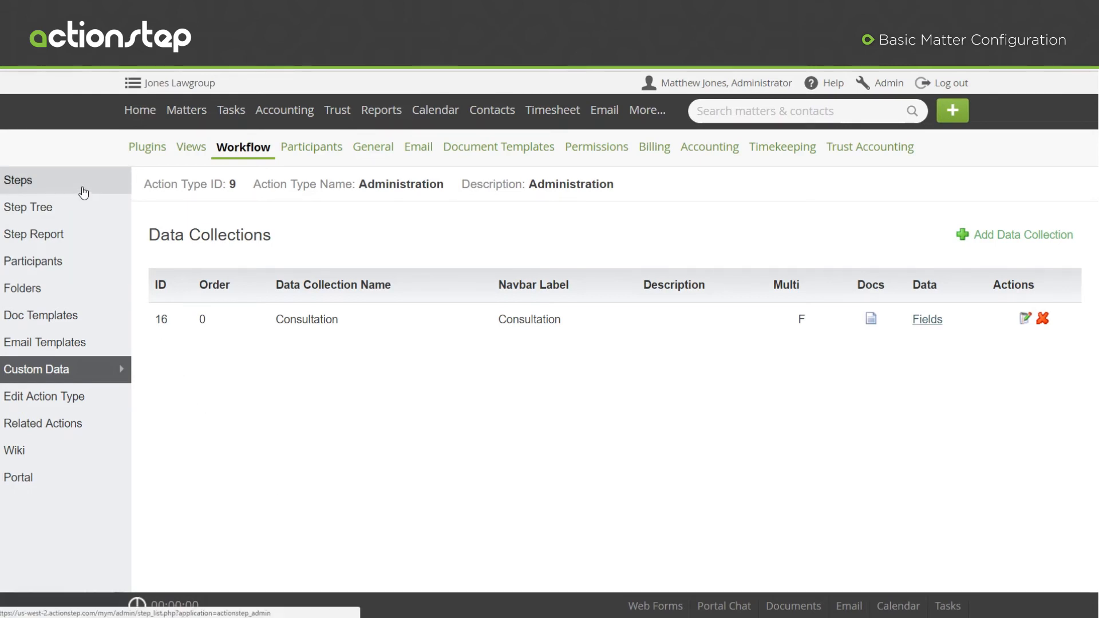
Step: Add a new workflow step named Closed to the Administration matter type
click(83, 192)
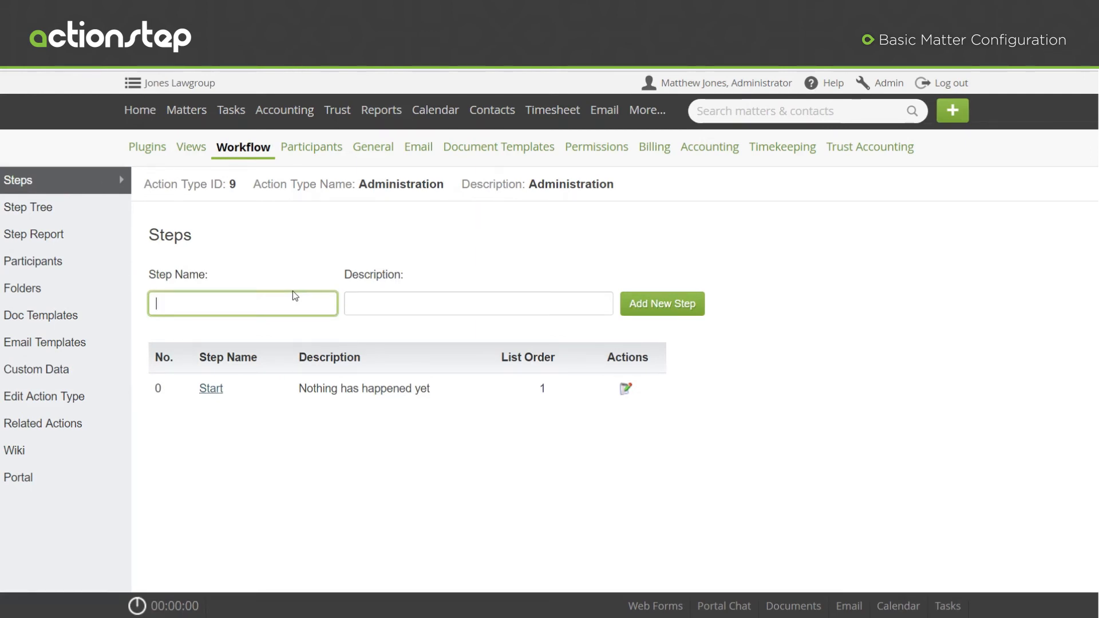
text(Closed)
key(Tab)
click(656, 302)
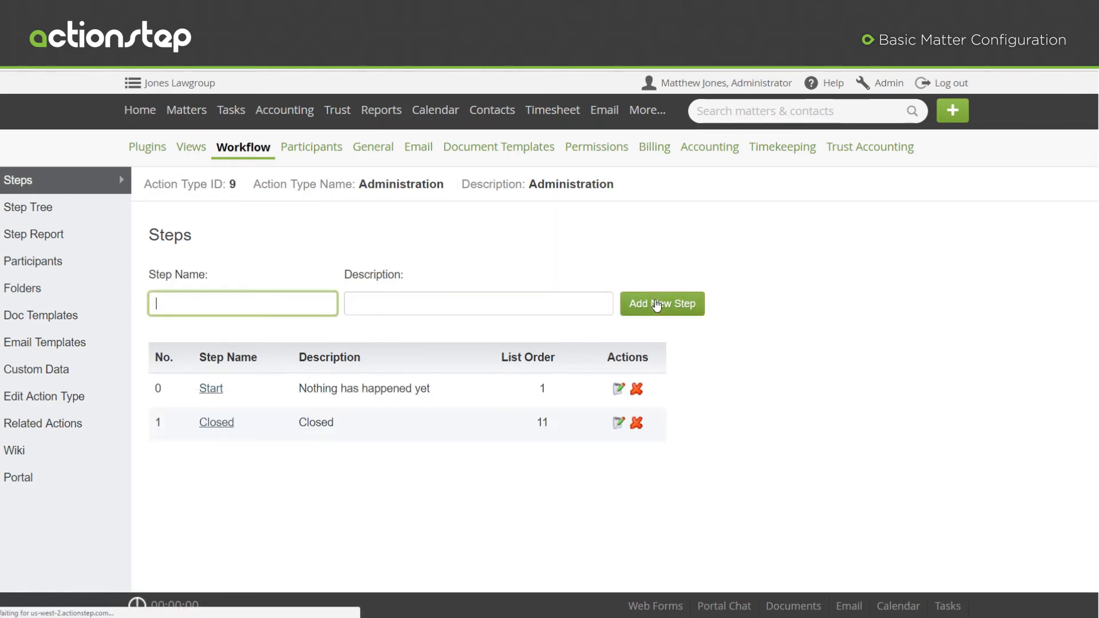
Step: Set the Closed step's action status to Closed in its miscellaneous configuration and save
click(218, 423)
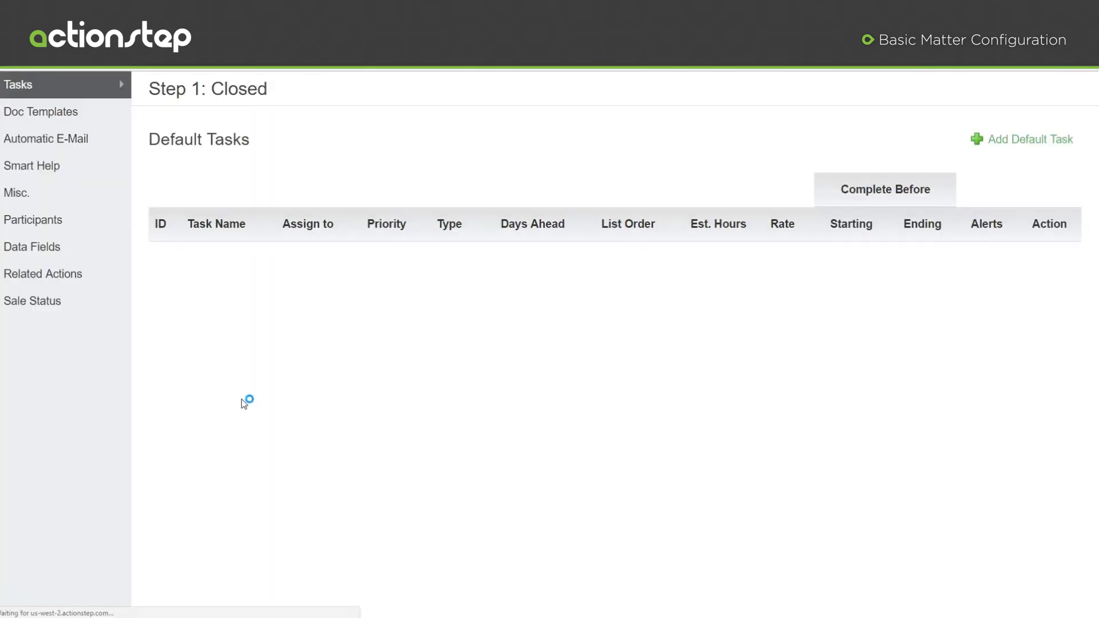
click(52, 200)
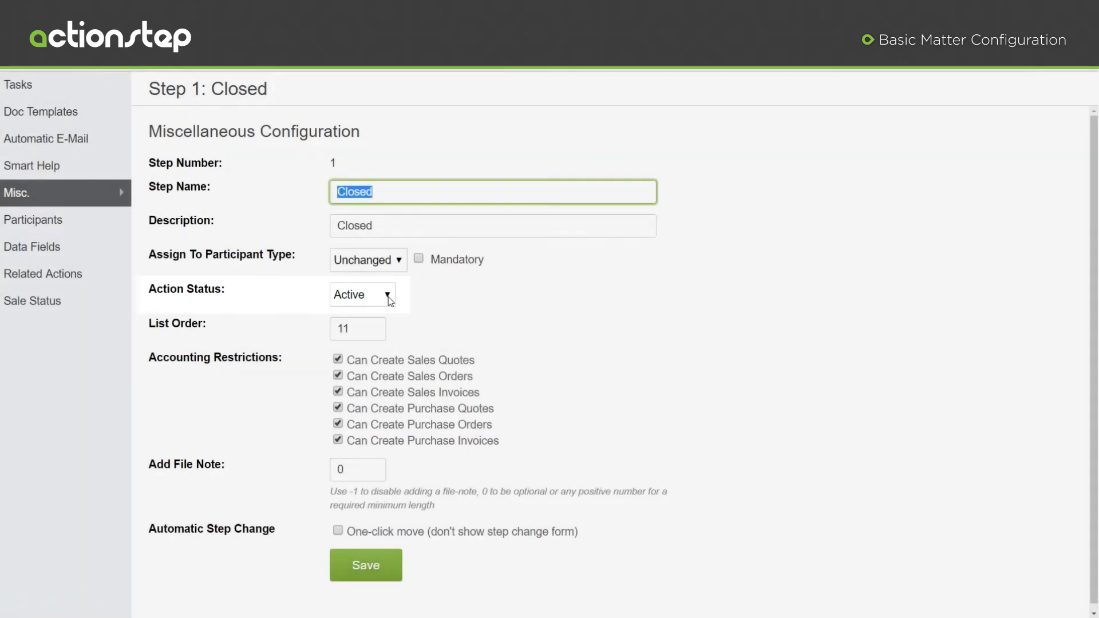
click(388, 295)
click(379, 343)
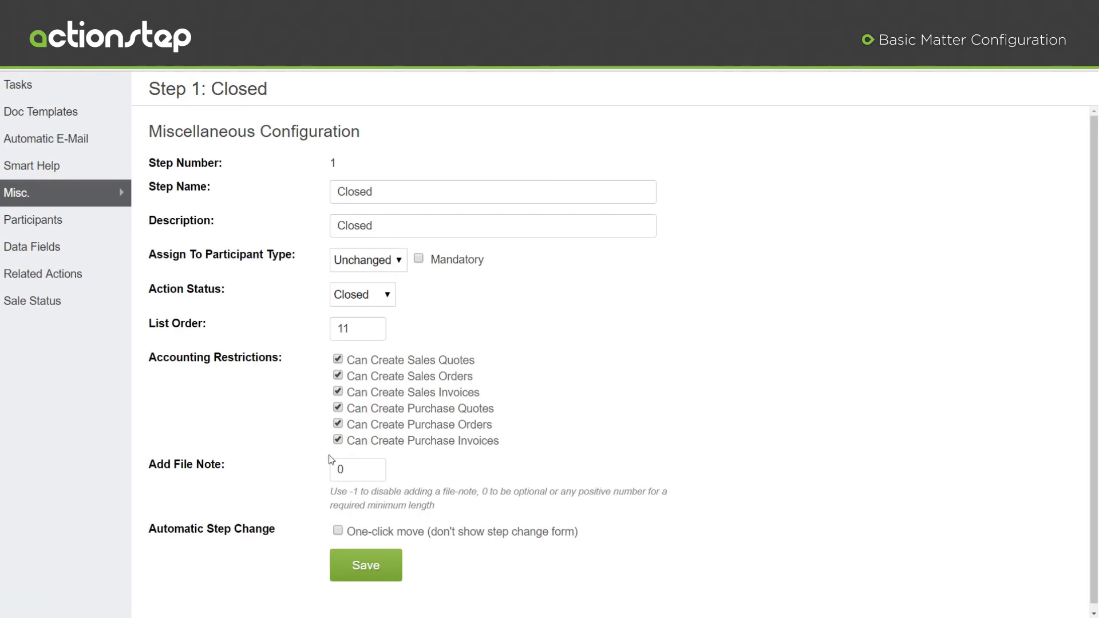
click(365, 566)
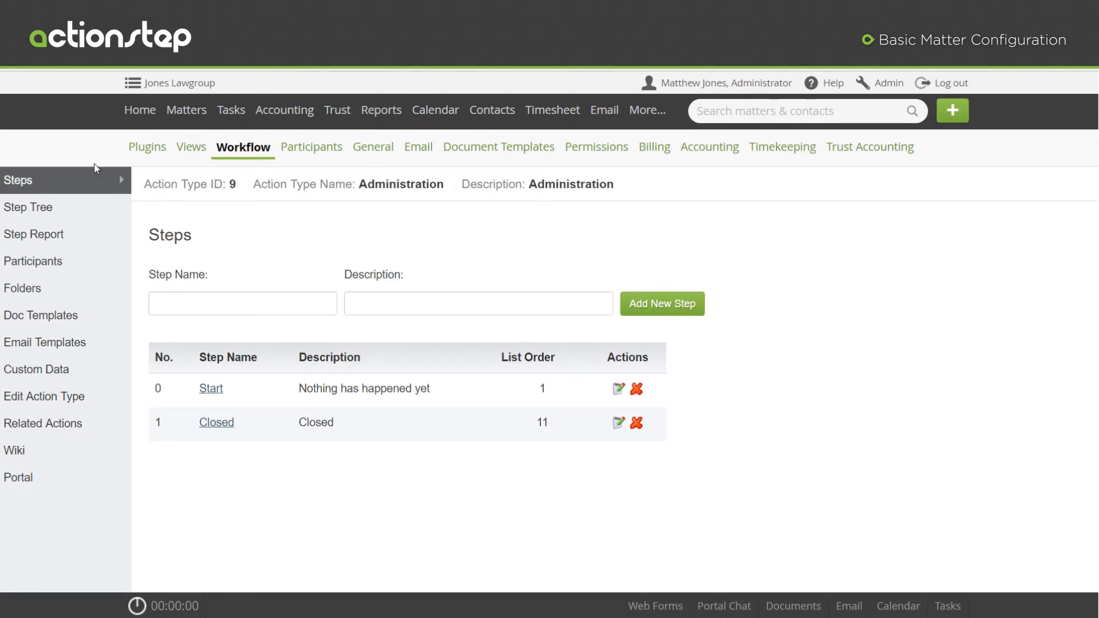
Step: Add the Closed step as a node under Start in the step tree
click(78, 213)
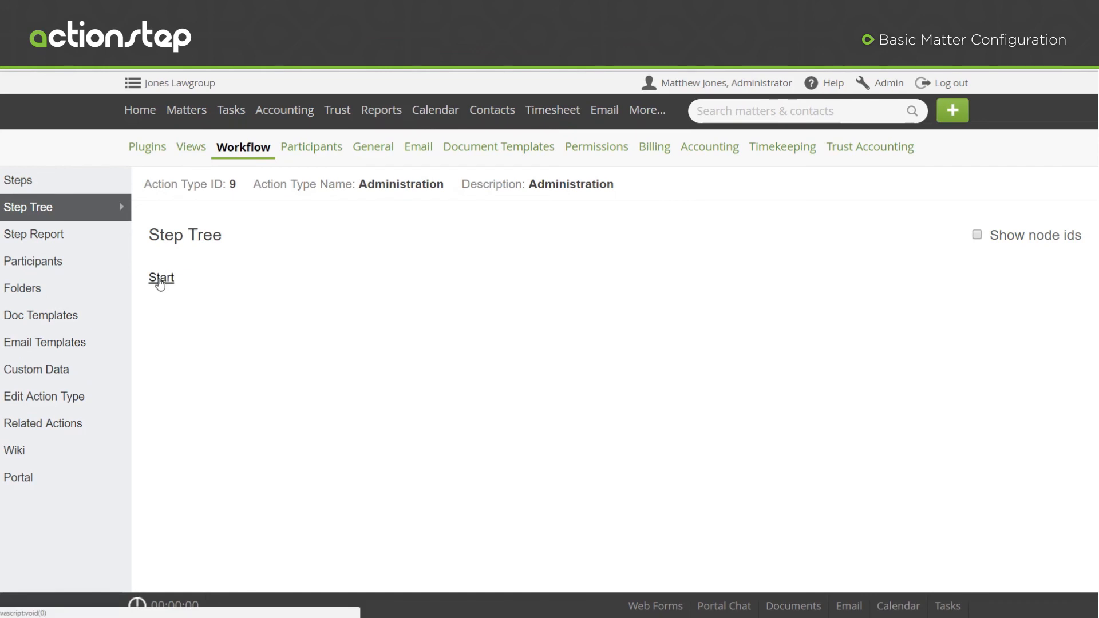
click(160, 279)
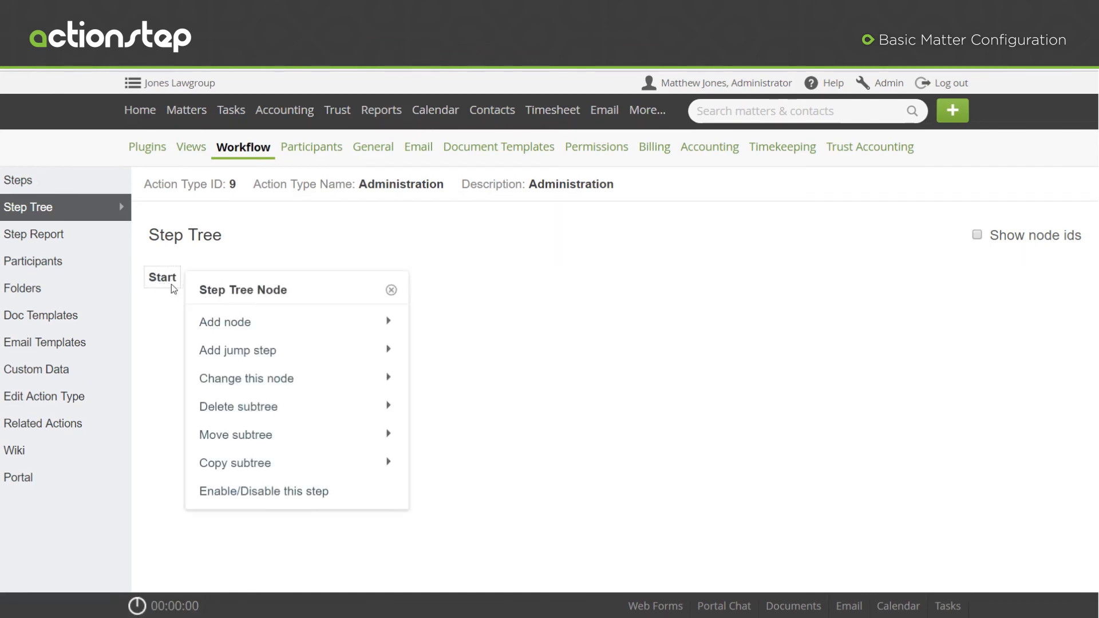
click(355, 327)
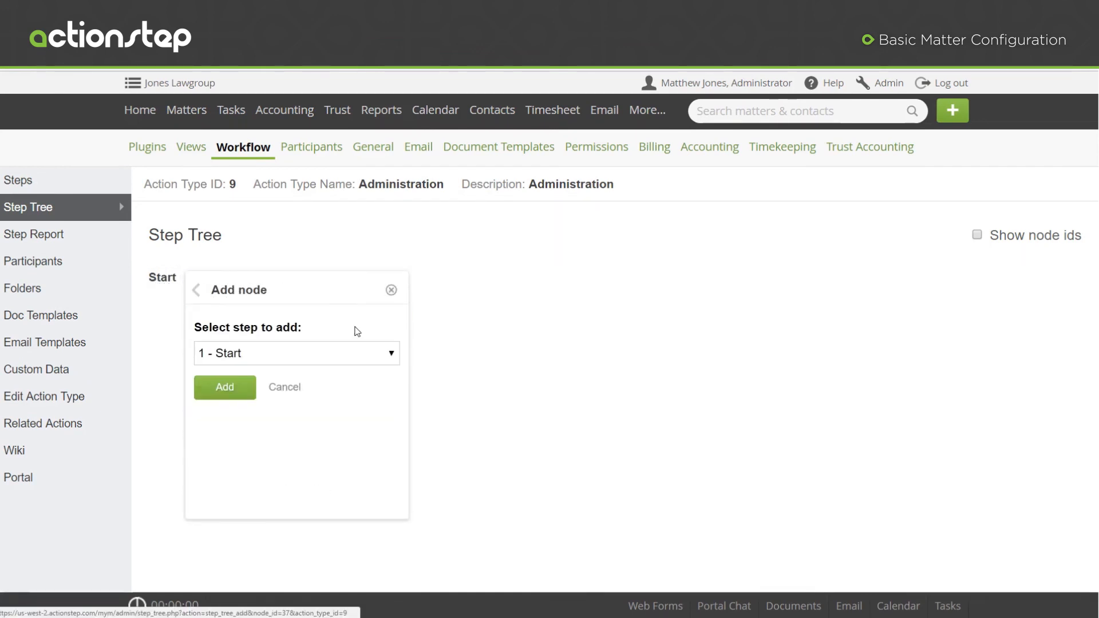
click(394, 362)
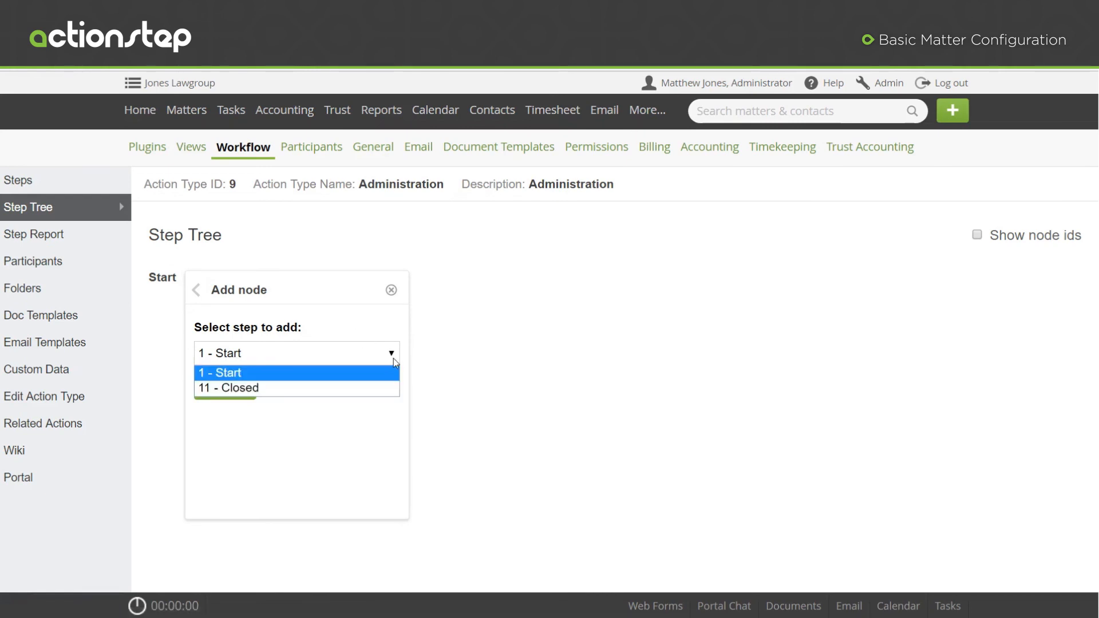
click(382, 390)
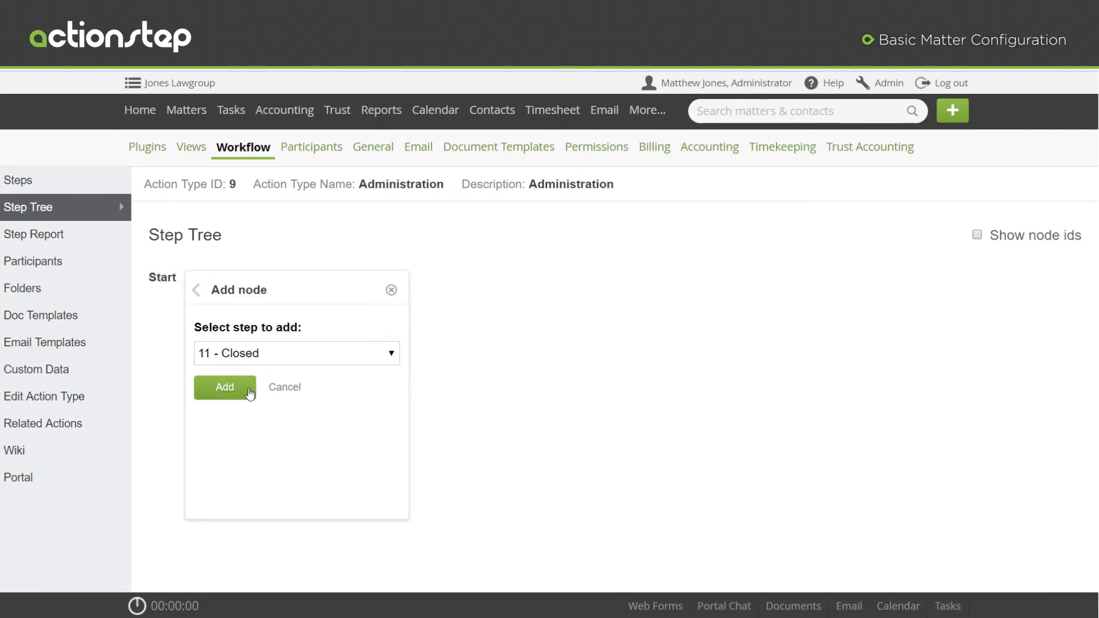
click(248, 394)
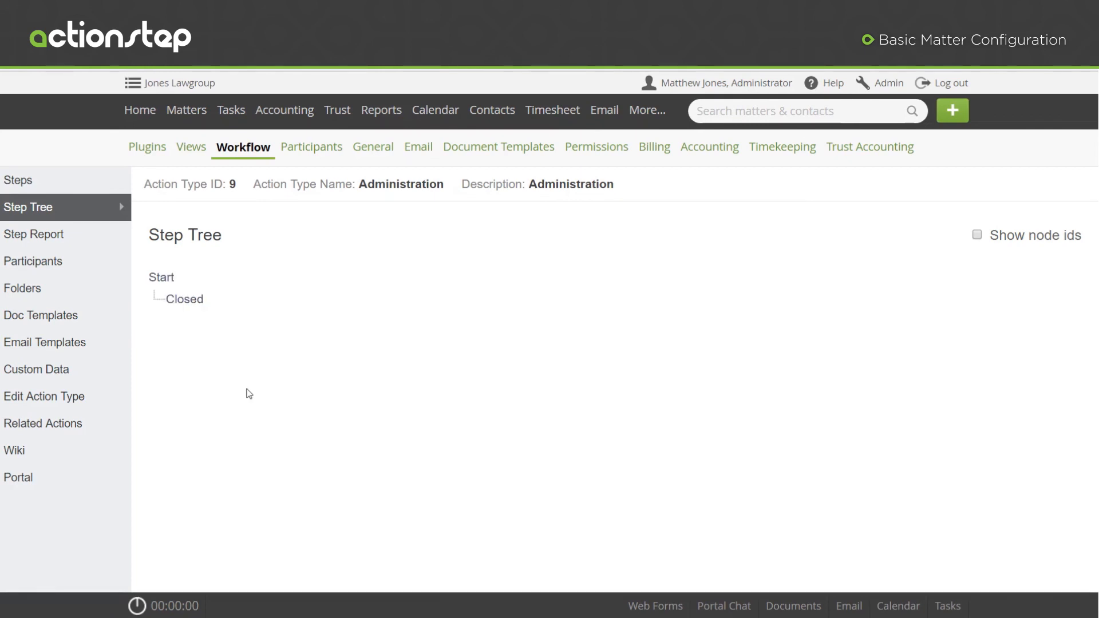